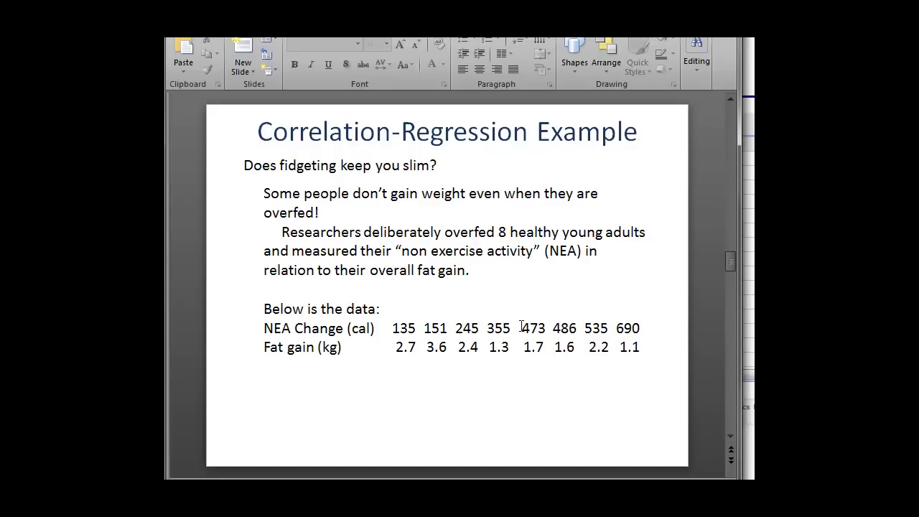
Scroll to the slide asking for r, the coefficient of determination, and fat gain–NEA significance
scroll(668, 392, "down", 1)
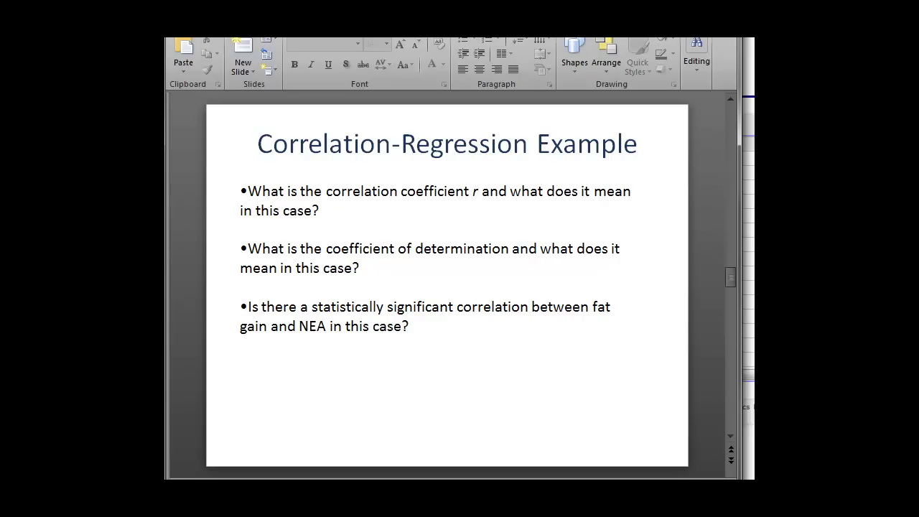
Move the PowerPoint slides aside and bring up StatCrunch's Load data from file page
left_click_drag(640, 51, 918, 215)
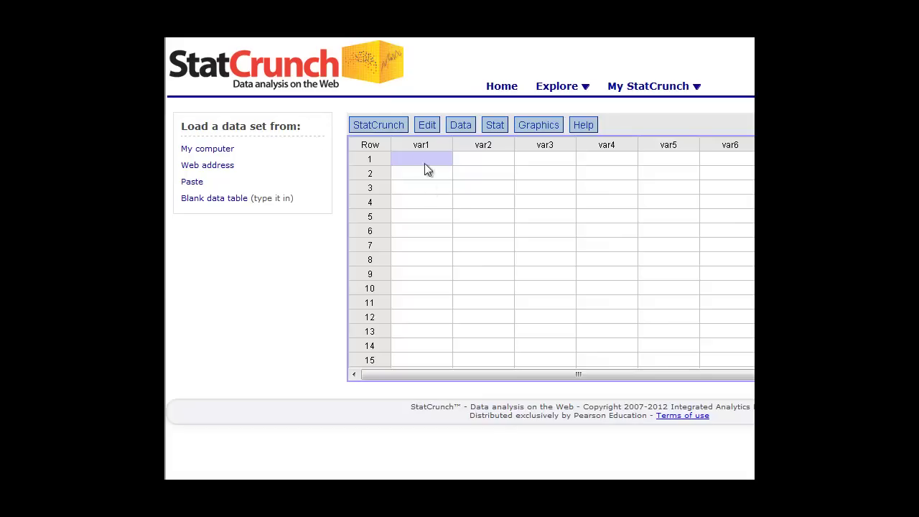
left_click(488, 174)
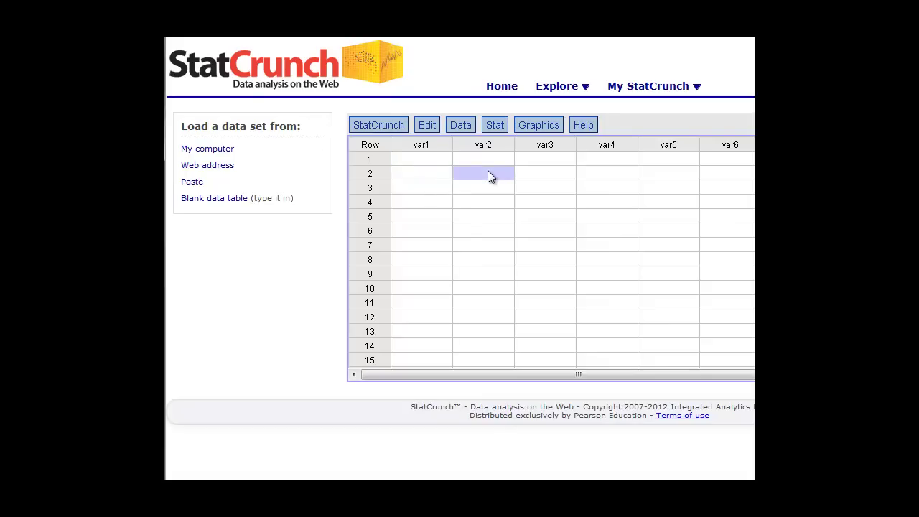
left_click(462, 125)
mouse_move(467, 147)
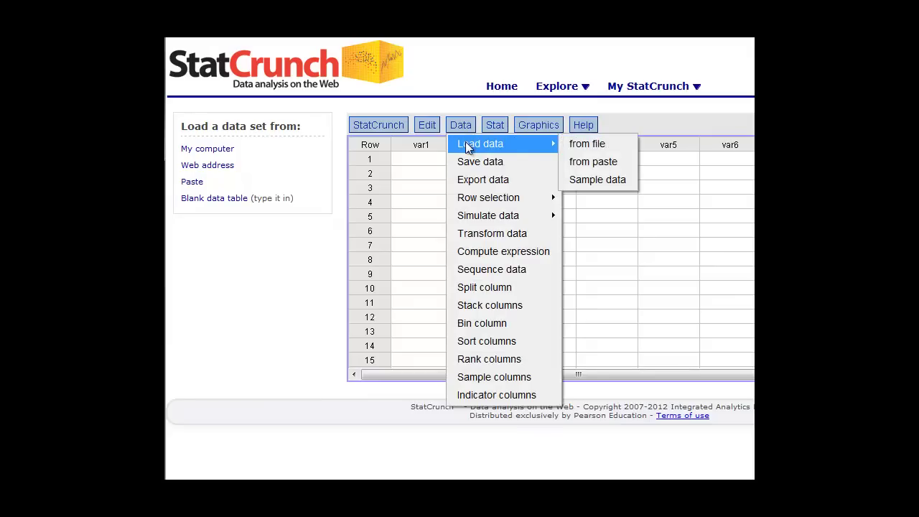
Load NEA Regression Data.xlsx from this computer into the worksheet
left_click(618, 144)
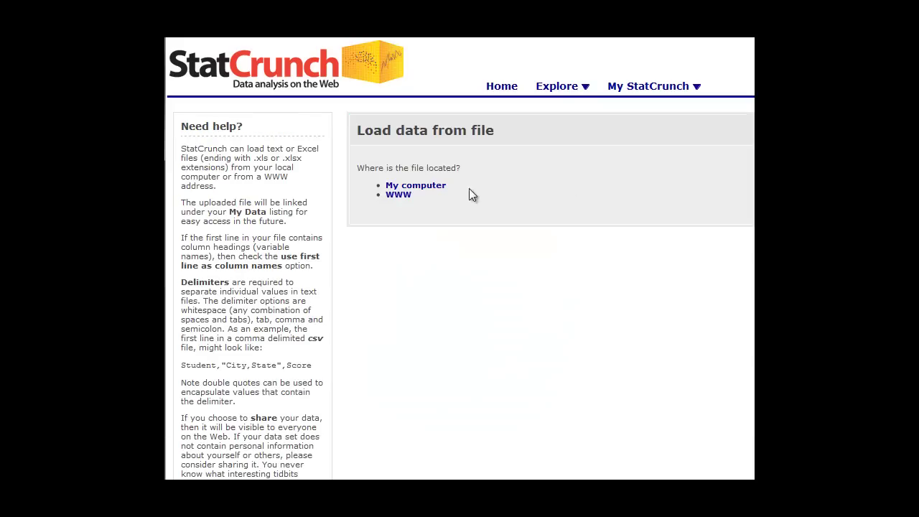
left_click(435, 189)
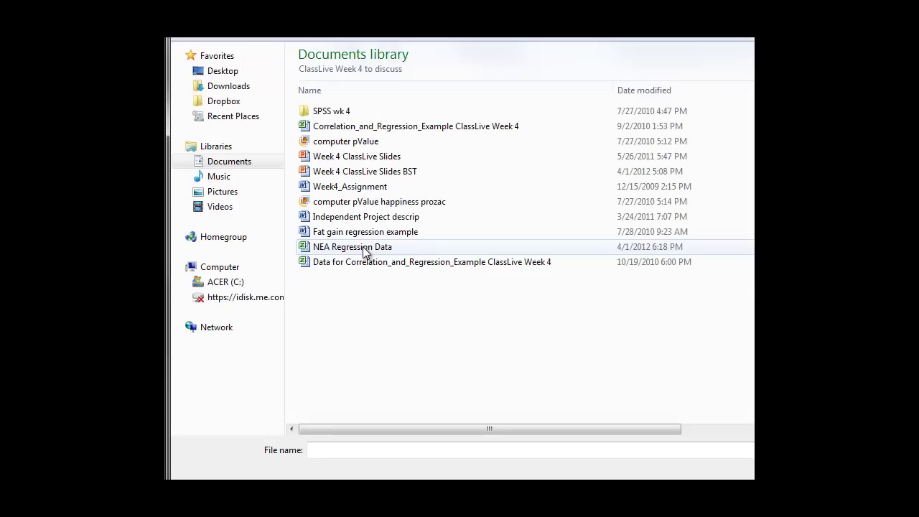
double_click(363, 247)
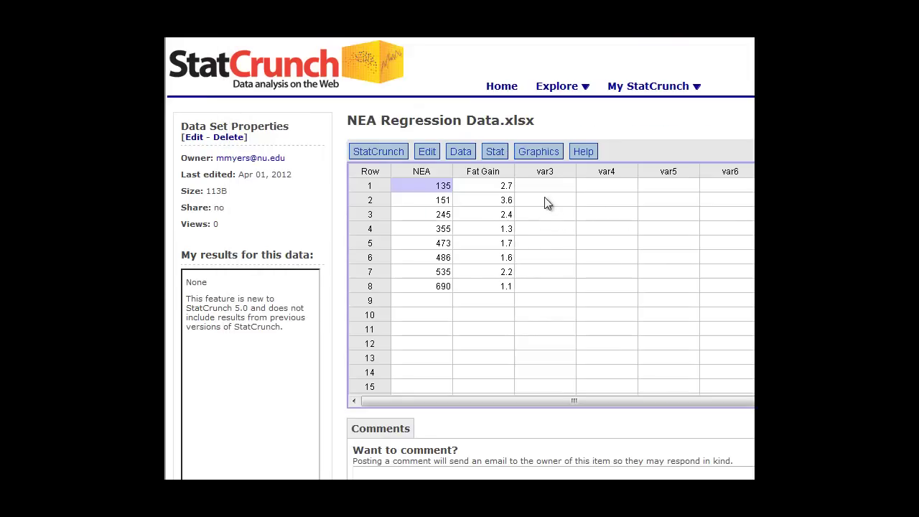
Start a scatter plot with Fat Gain as Y and NEA as X, then continue to display options
left_click(537, 153)
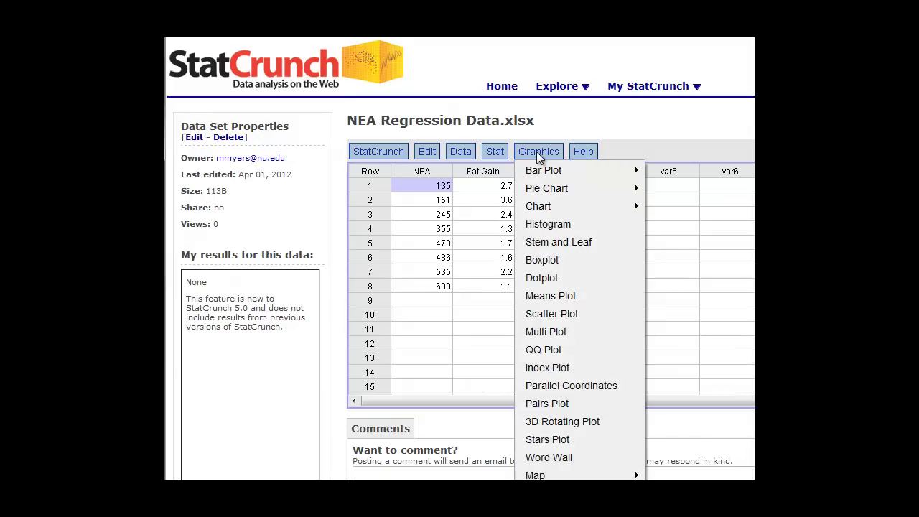
left_click(548, 316)
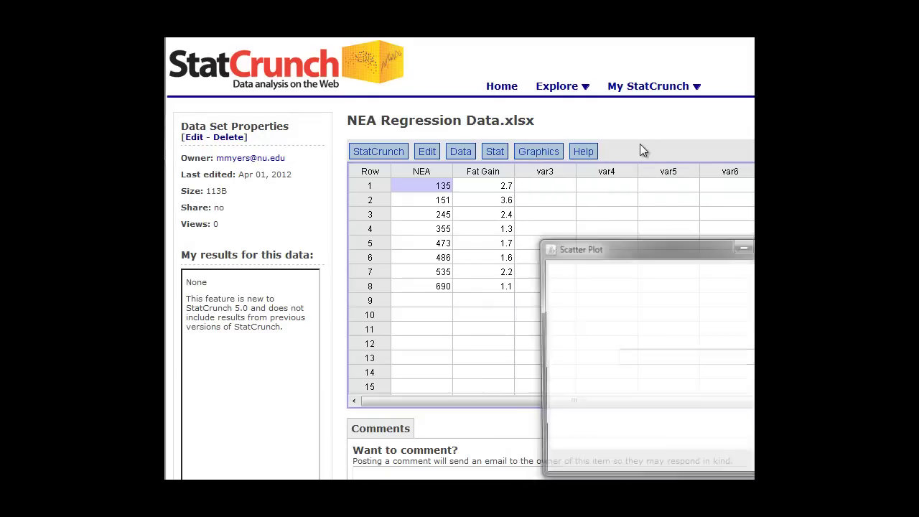
left_click_drag(652, 243, 532, 187)
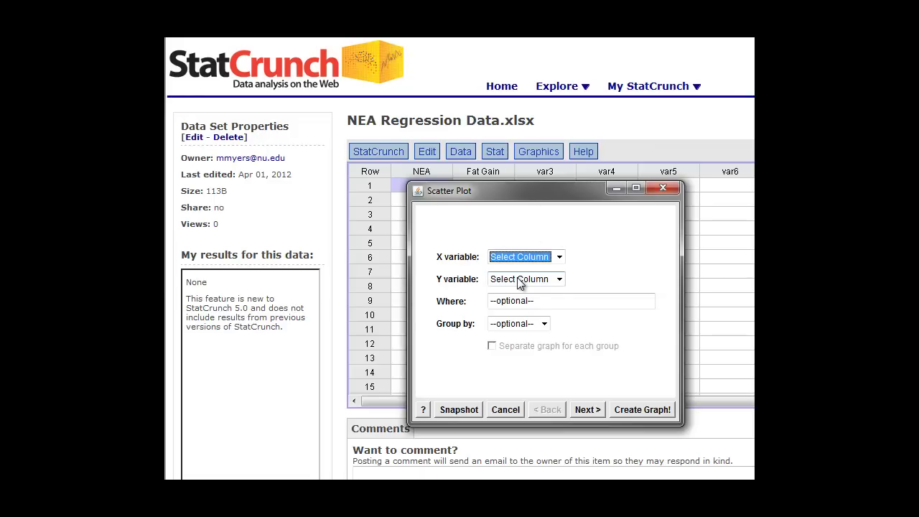
left_click(559, 280)
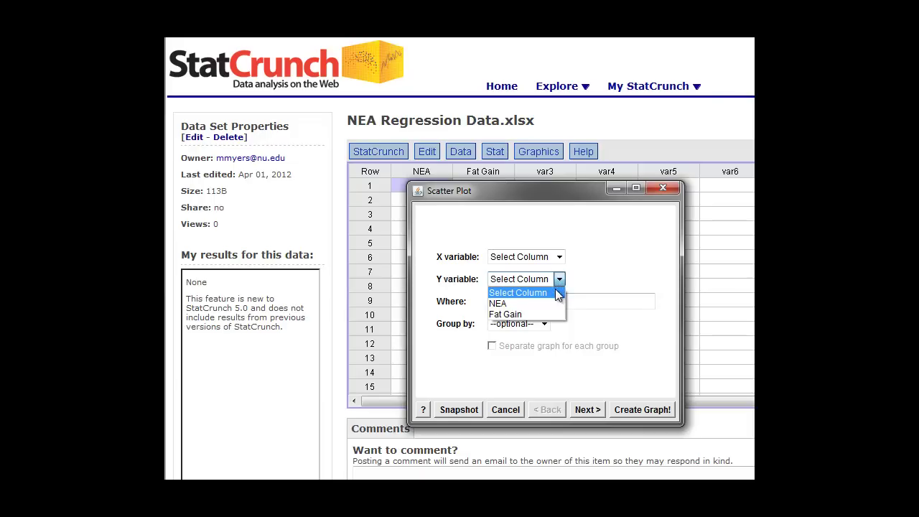
left_click(552, 315)
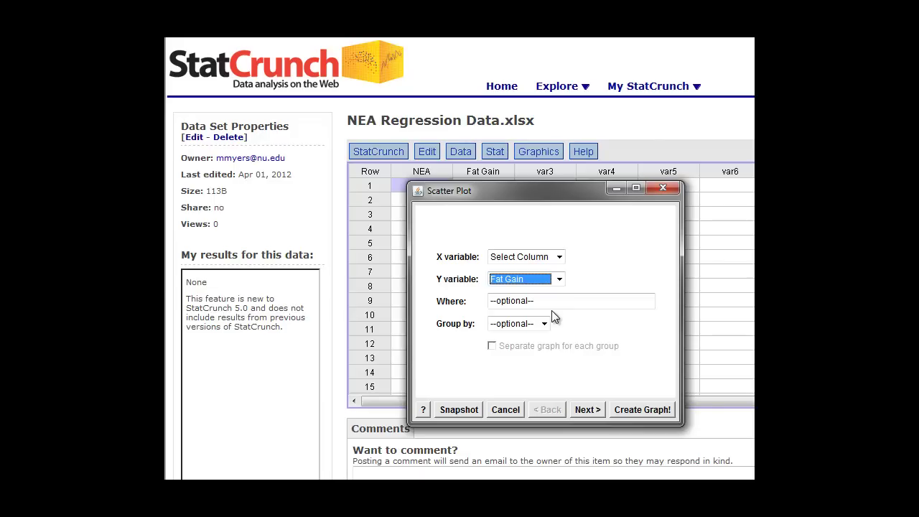
left_click(559, 257)
left_click(556, 278)
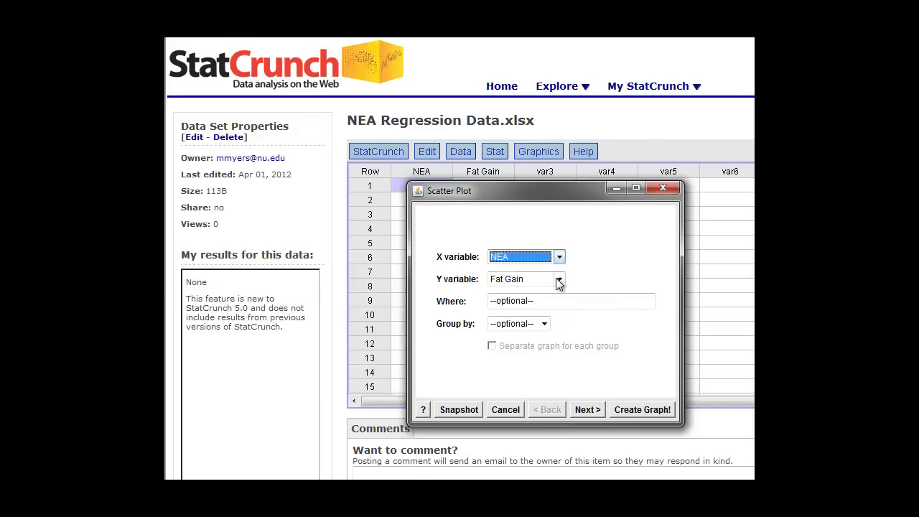
left_click(587, 410)
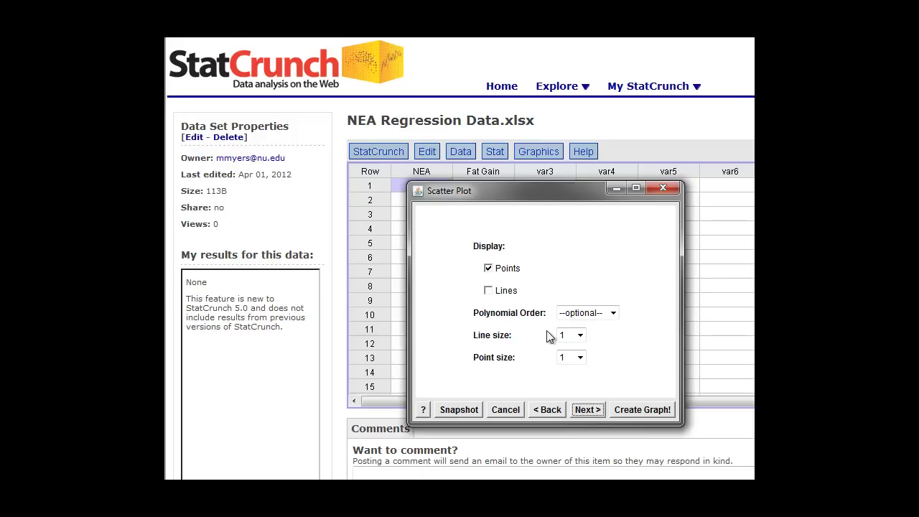
Set polynomial order 1, line size 2 and point size 3 for the scatter plot
left_click_drag(542, 191, 528, 180)
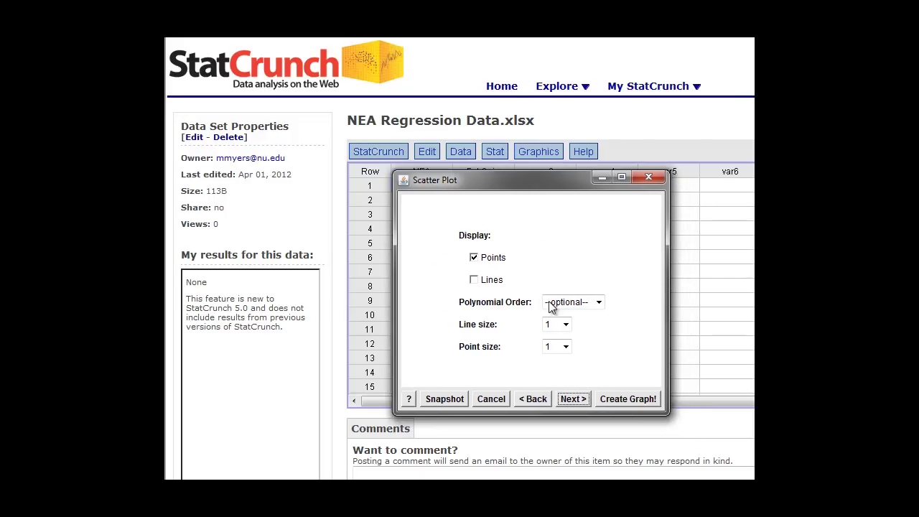
left_click(599, 302)
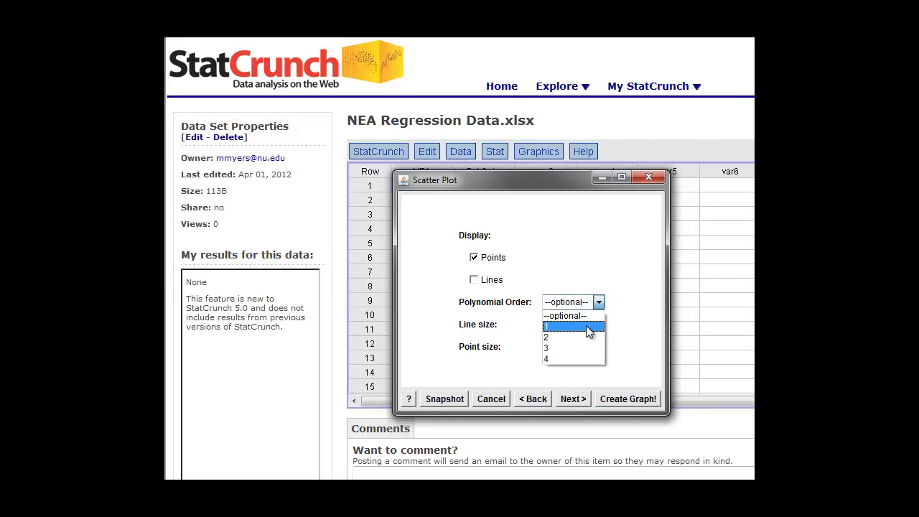
left_click(587, 327)
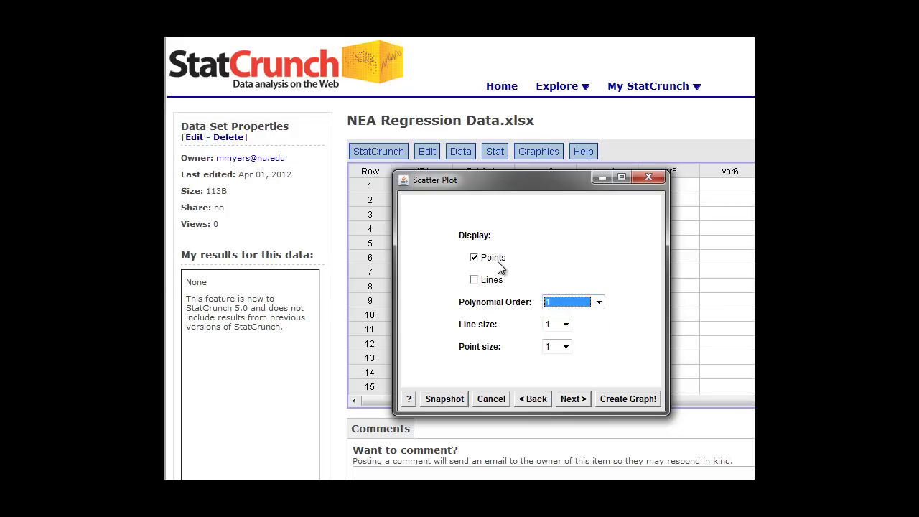
left_click(566, 325)
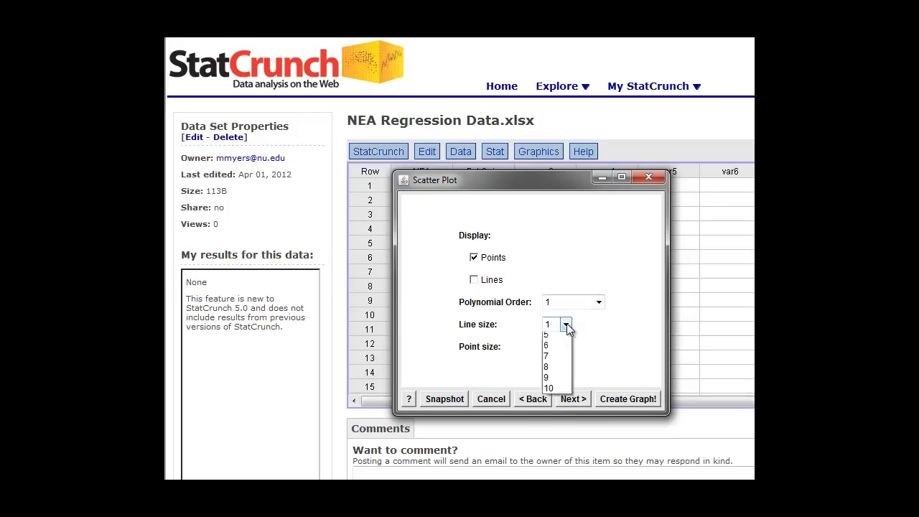
left_click(569, 348)
left_click(569, 346)
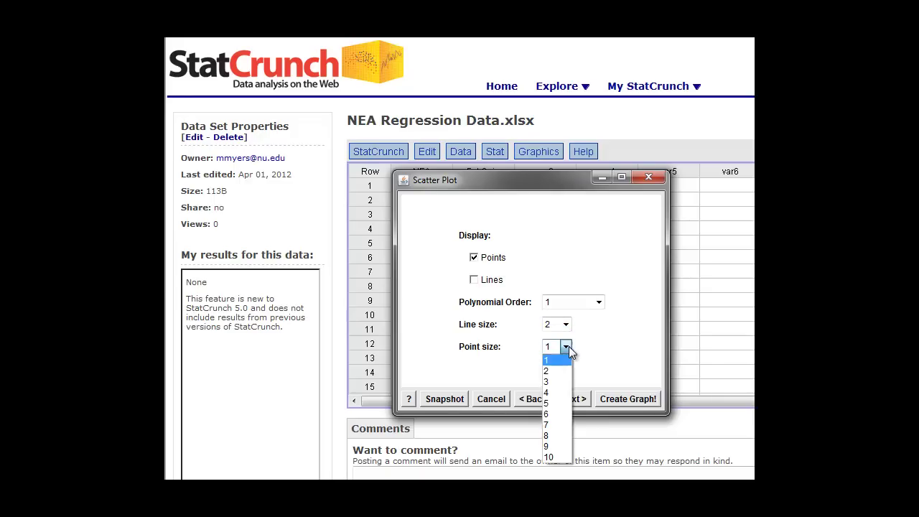
left_click(555, 381)
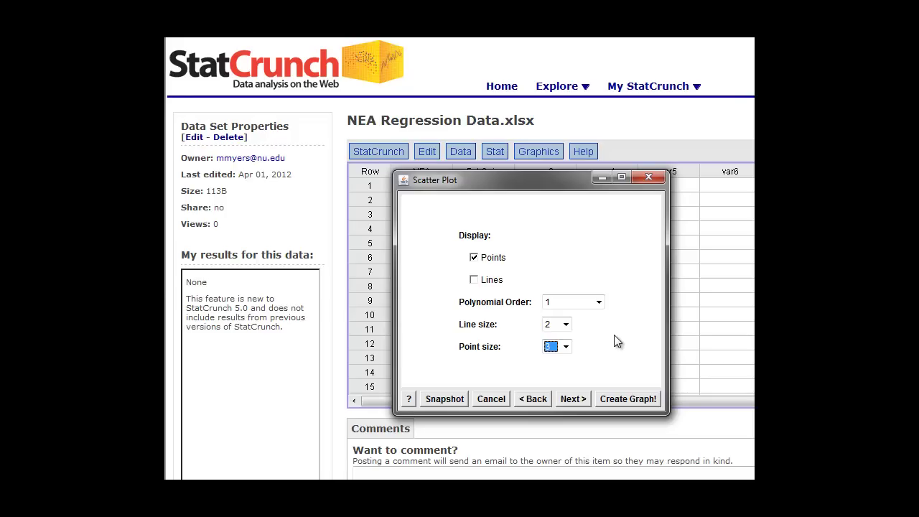
Enter 'NEA Change (cal)' as the scatter plot's x-axis label
left_click(572, 396)
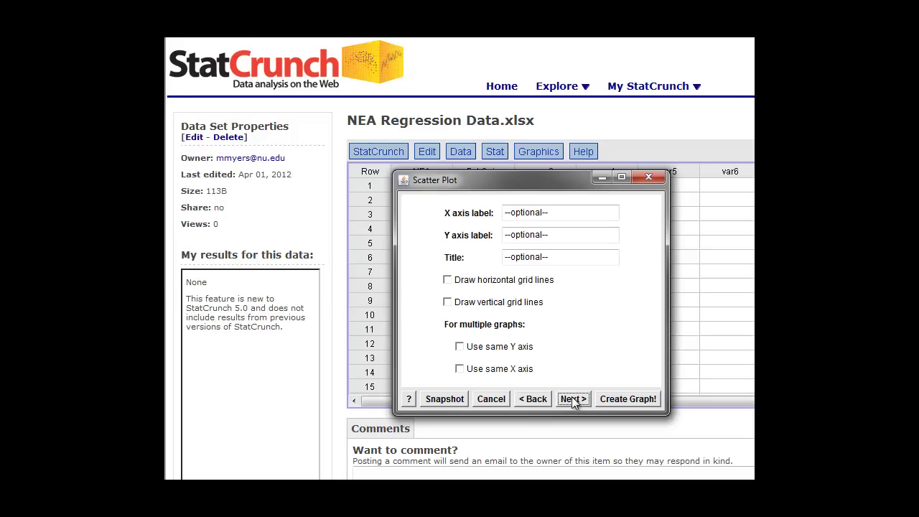
left_click(537, 213)
left_click(537, 212)
type("NEA")
type("Change")
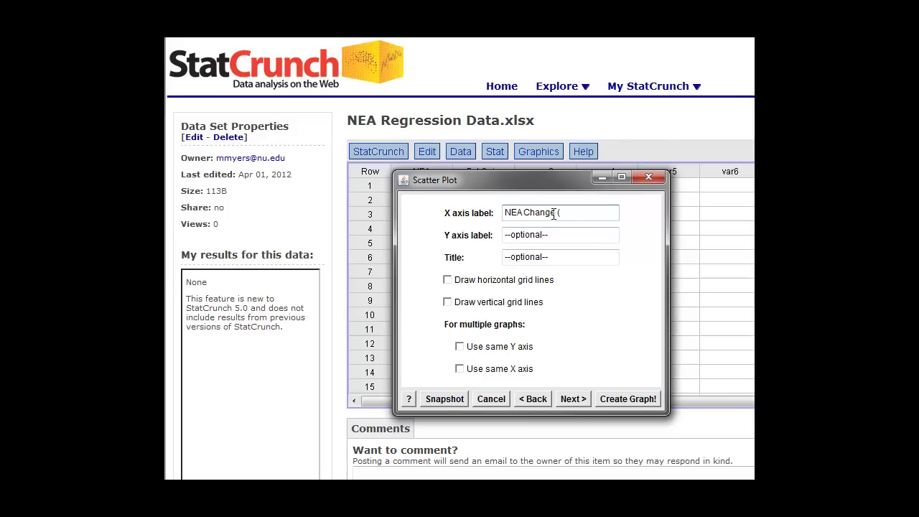
type(" (cal)")
Label the y-axis 'Fat Gain (kg)' and title the plot 'Fidgeting and Slimness'
left_click(532, 236)
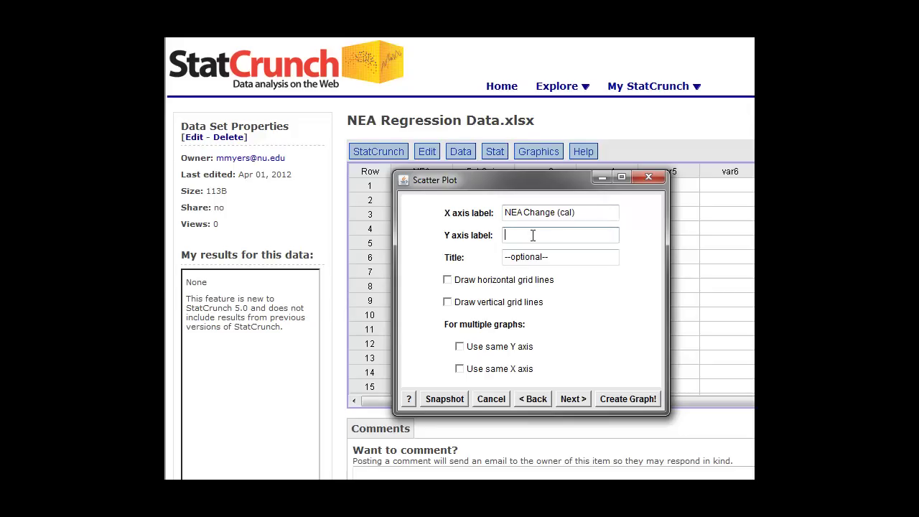
type("Fat Gain (kg)")
left_click(545, 258)
type("Fidget")
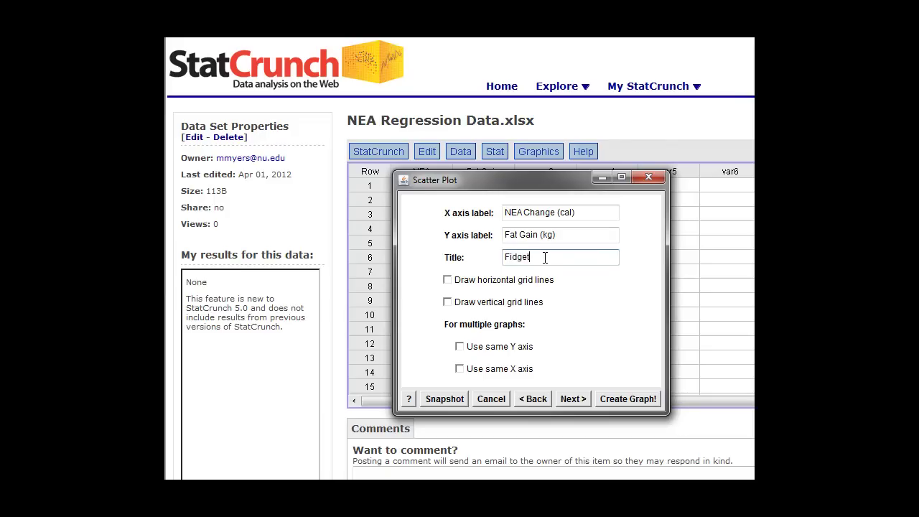
type("ing and Slimness")
left_click(576, 399)
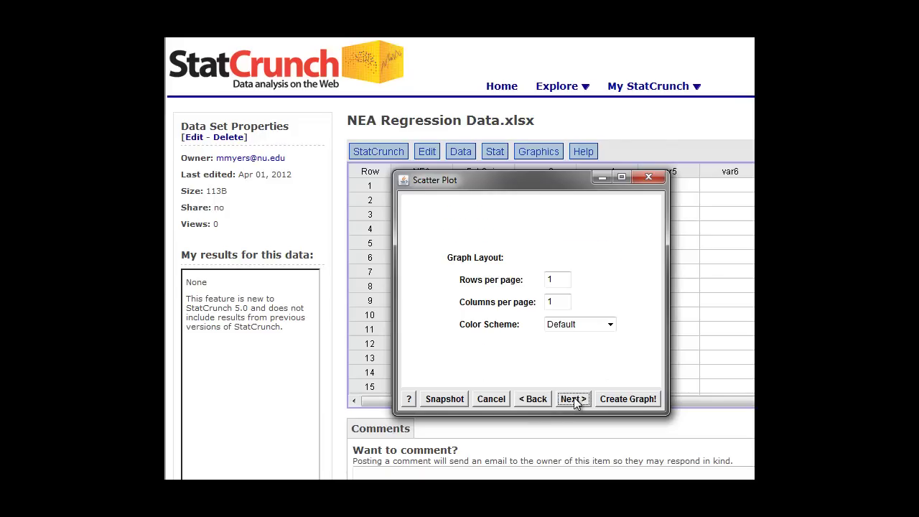
Create the Fidgeting and Slimness scatter plot, view it fully, then minimize it
left_click(616, 399)
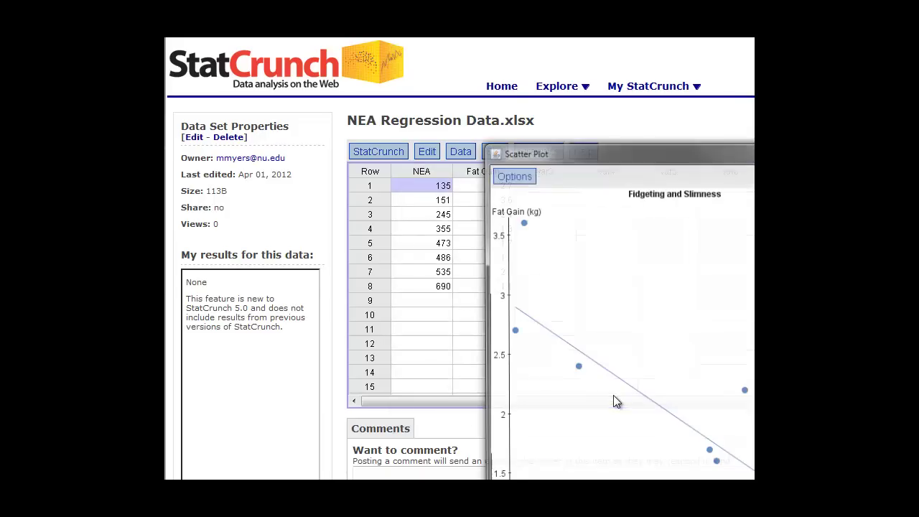
left_click_drag(695, 151, 488, 61)
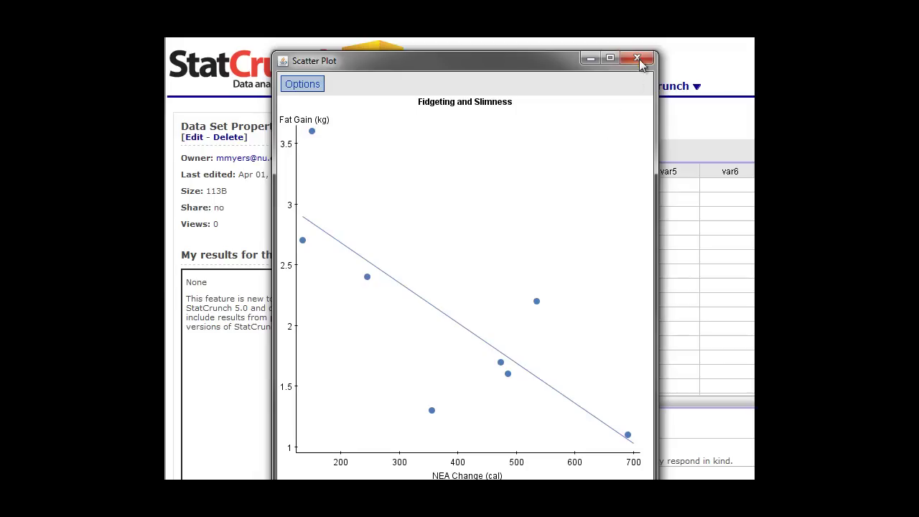
left_click(592, 60)
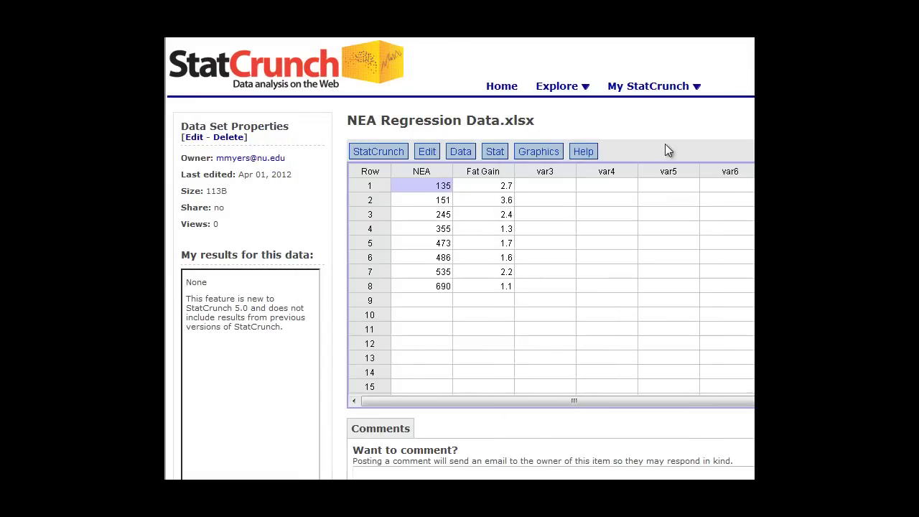
Start a simple linear regression with NEA as X and Fat Gain as Y
left_click(495, 152)
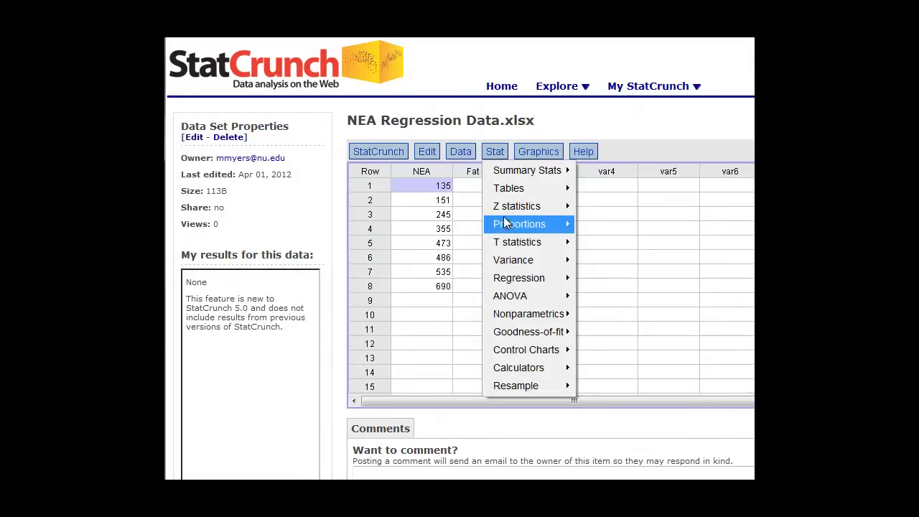
mouse_move(511, 264)
mouse_move(514, 283)
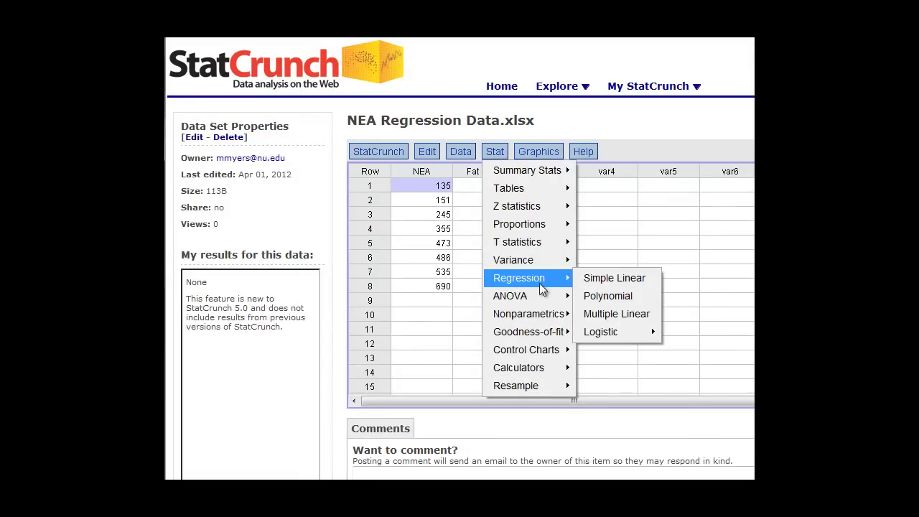
left_click(653, 283)
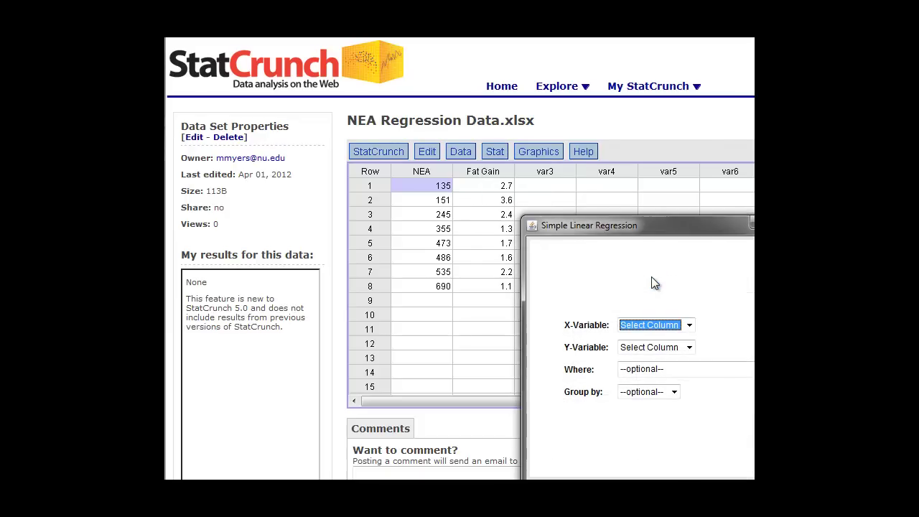
left_click(689, 327)
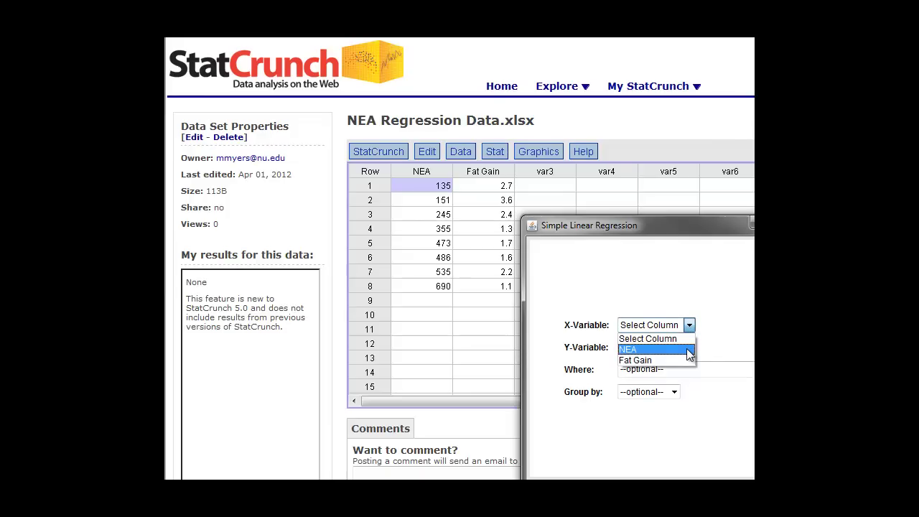
left_click(688, 350)
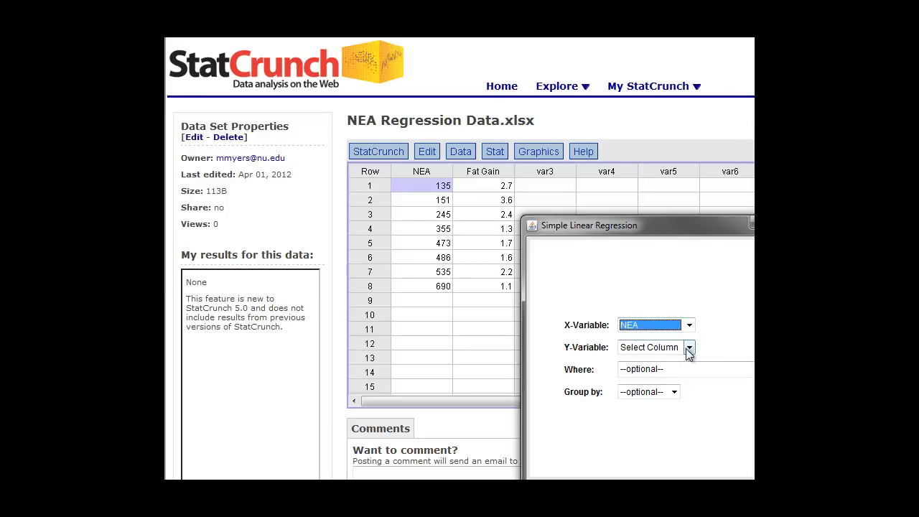
left_click(691, 351)
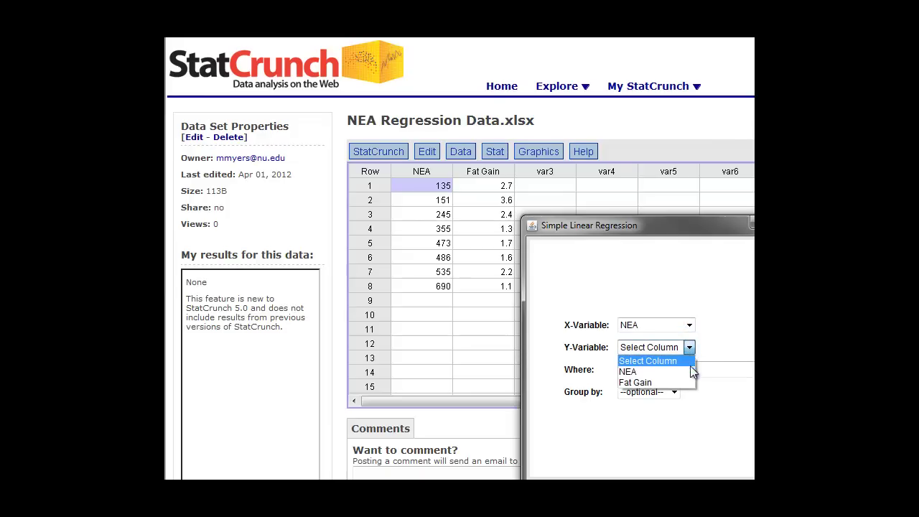
left_click(690, 384)
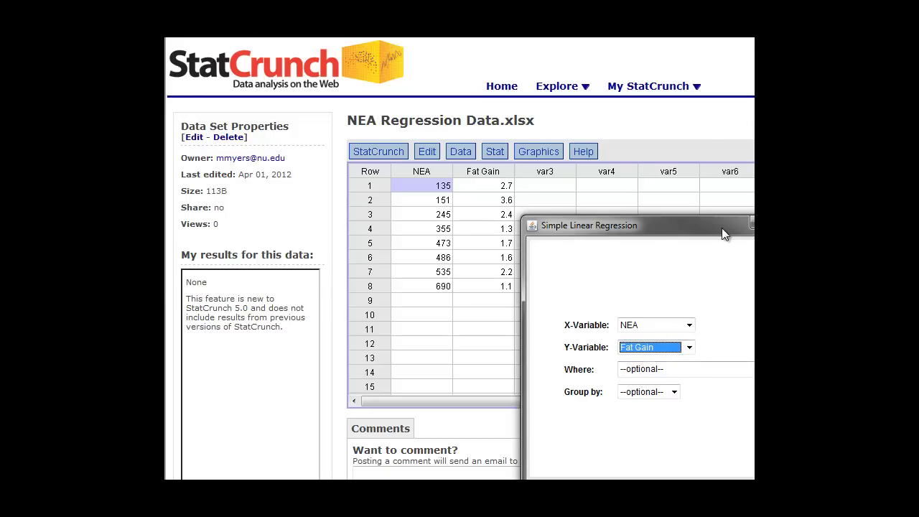
Include a fitted-line plot and calculate, giving Fat Gain = 3.3412979 - 0.0032997988 NEA
left_click_drag(720, 231, 617, 178)
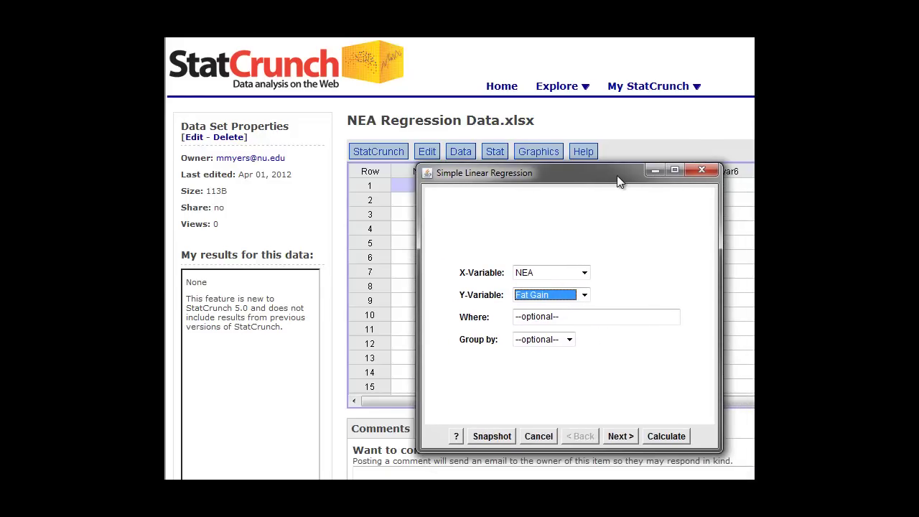
left_click(622, 436)
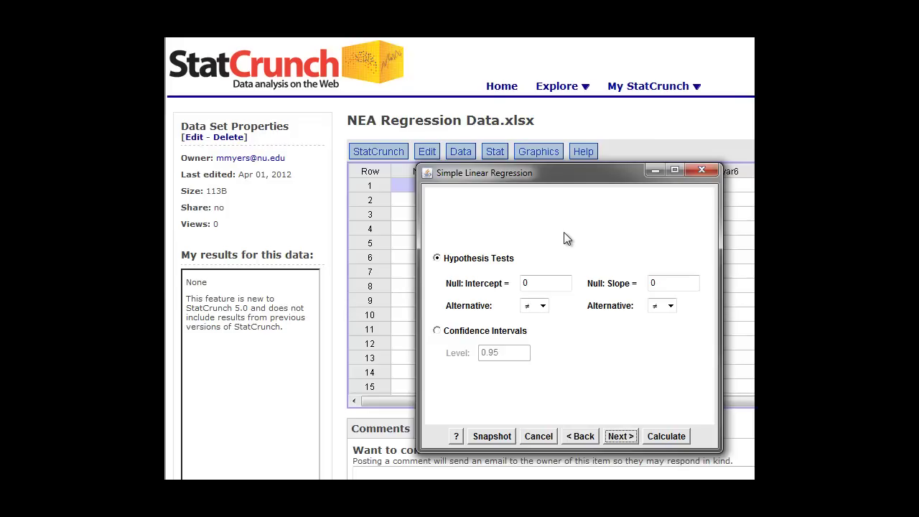
left_click(549, 283)
left_click(621, 437)
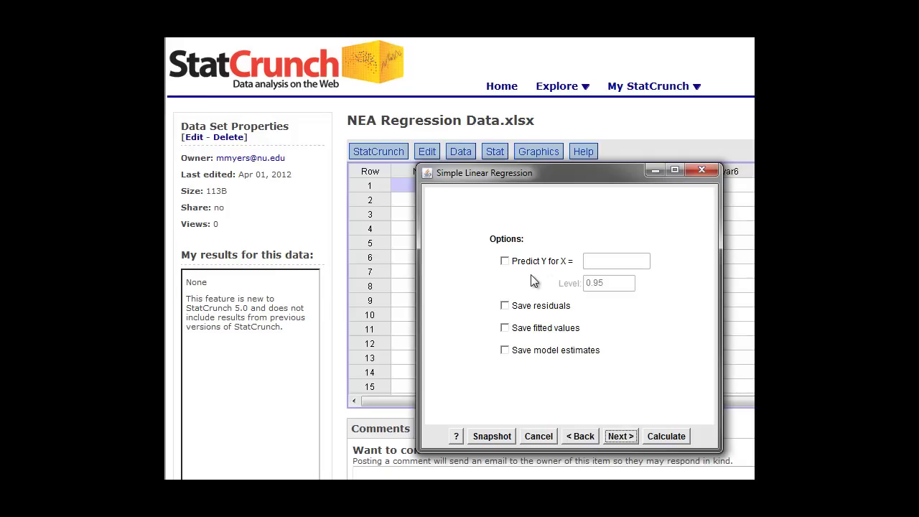
left_click(622, 437)
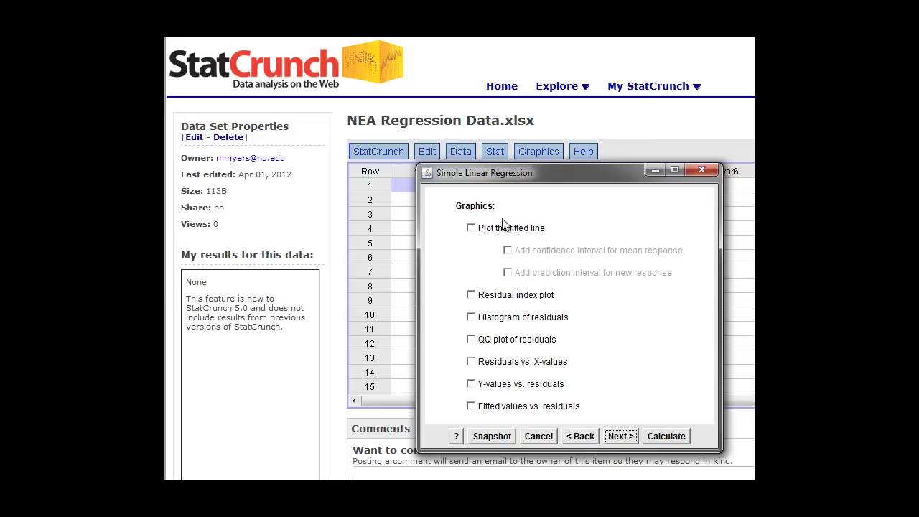
left_click(471, 228)
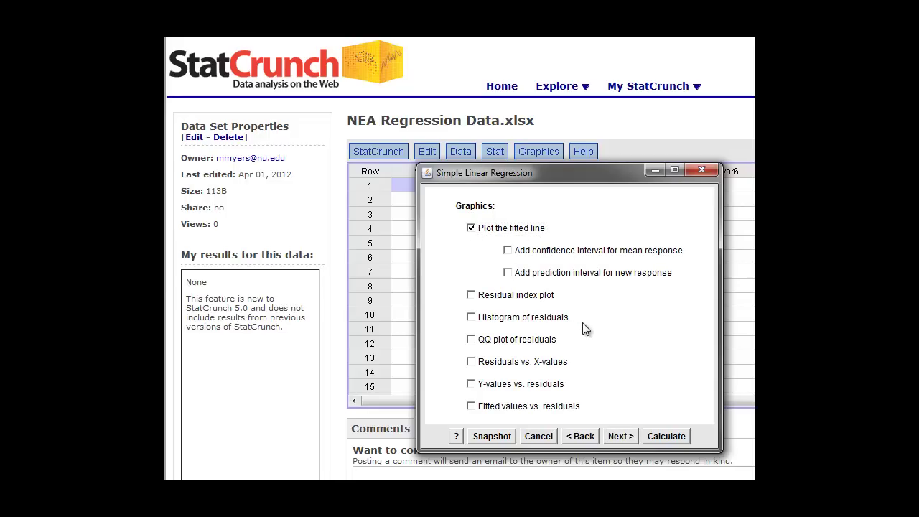
left_click(621, 436)
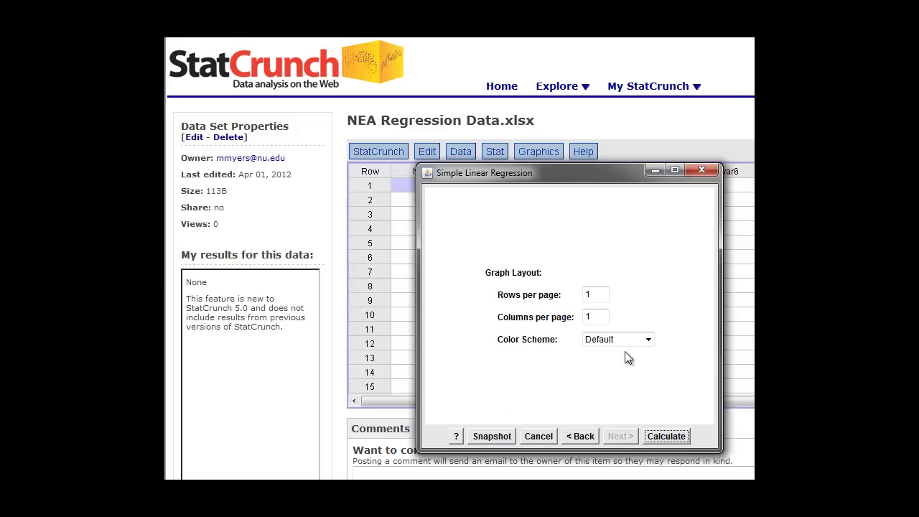
left_click(668, 438)
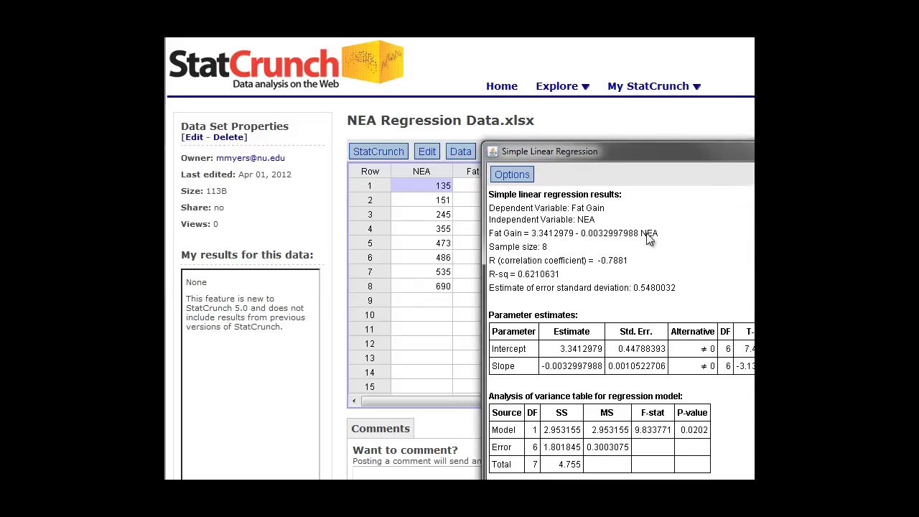
Drag the regression results window up and left so it is fully visible
left_click_drag(670, 152, 397, 69)
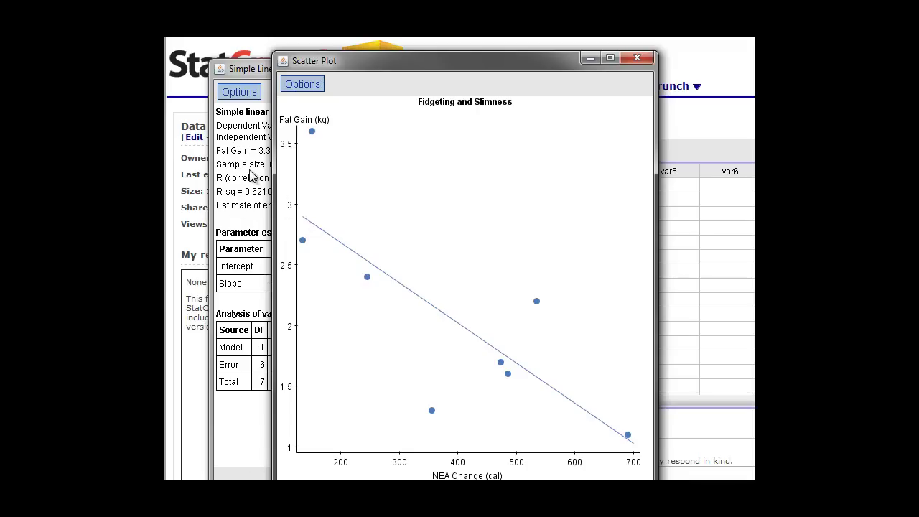
Move the Scatter Plot window right to reveal the full regression table with T-stats and P-values
left_click_drag(378, 64, 513, 86)
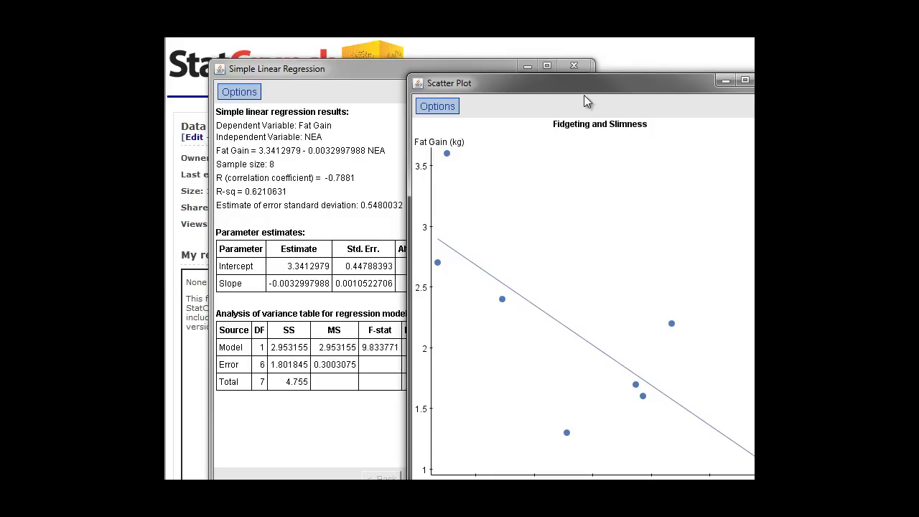
left_click_drag(581, 83, 918, 87)
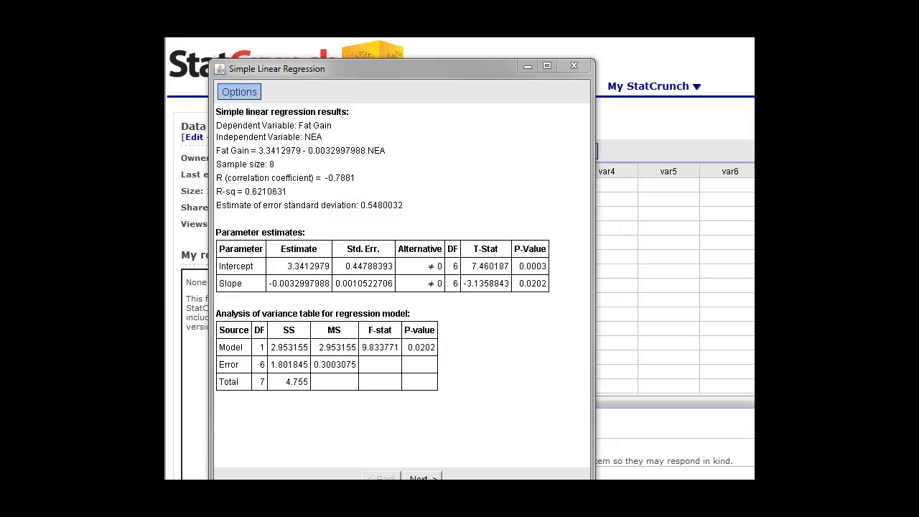
left_click_drag(735, 72, 918, 65)
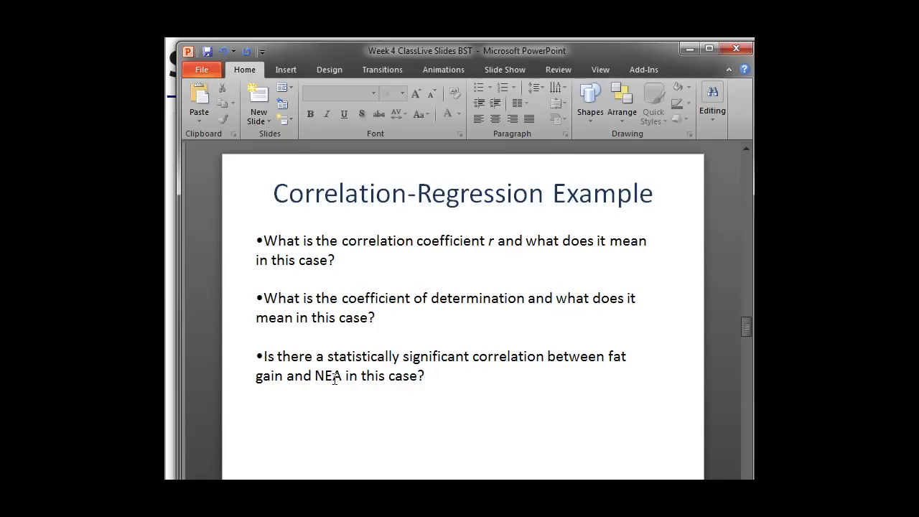
Highlight '400 calories' in the slide's prediction question, then move PowerPoint off screen to reveal StatCrunch
left_click(559, 332)
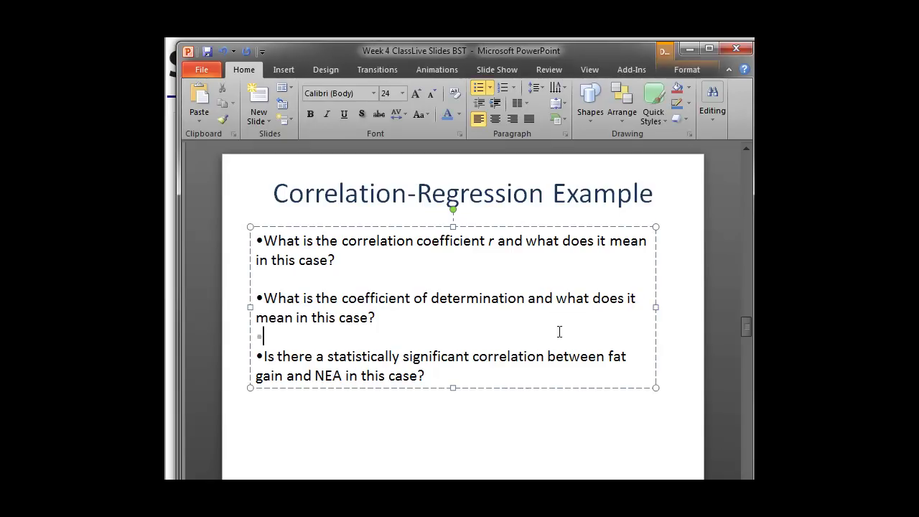
left_click(689, 353)
scroll(686, 346, "down", 2)
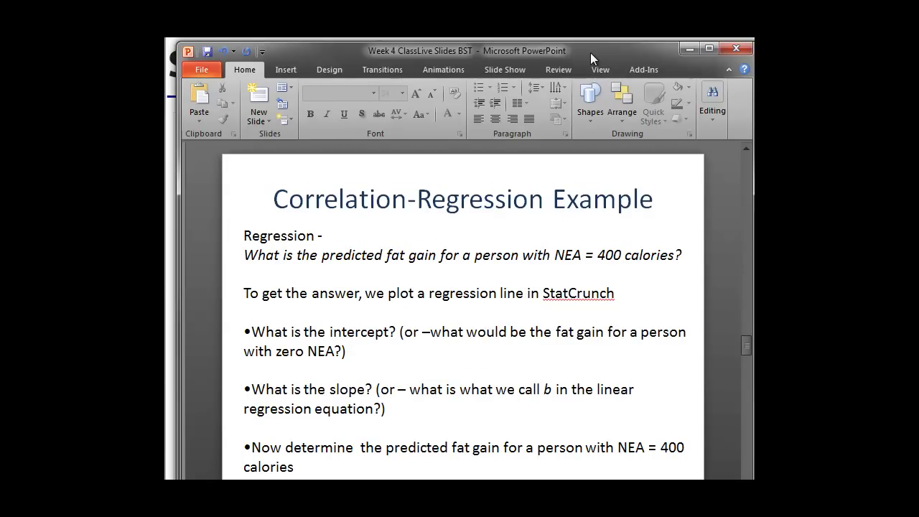
left_click_drag(590, 53, 570, 25)
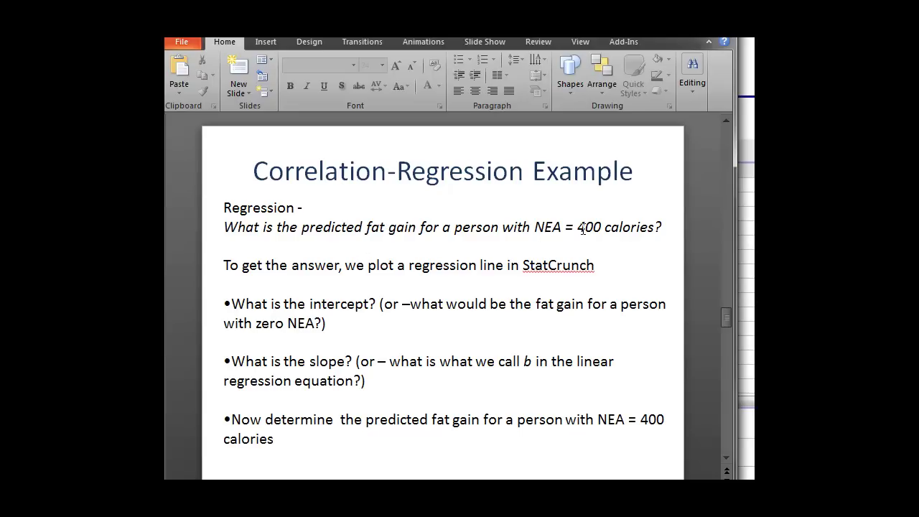
left_click_drag(582, 228, 645, 230)
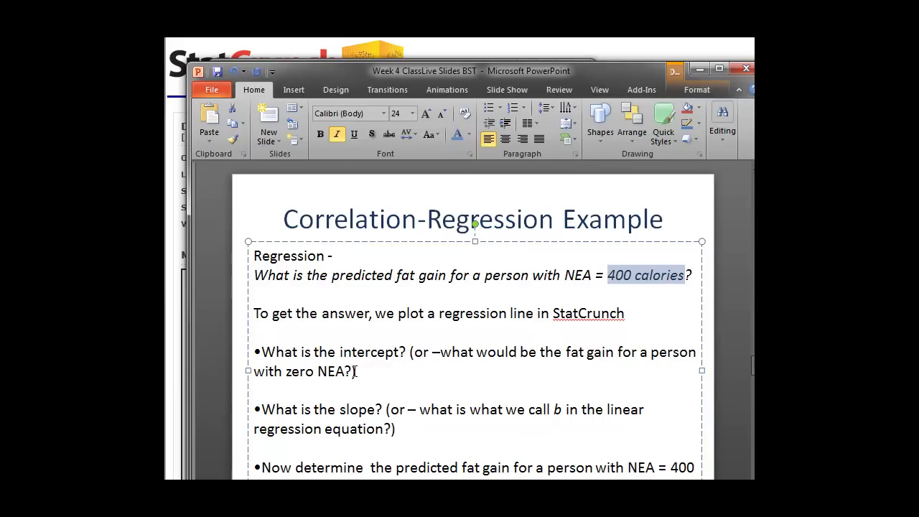
left_click_drag(589, 69, 638, 44)
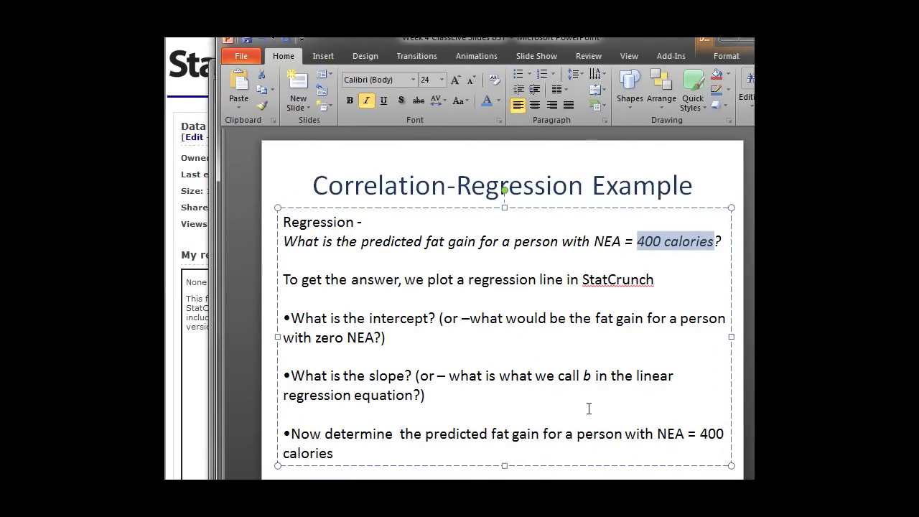
left_click_drag(650, 42, 918, 46)
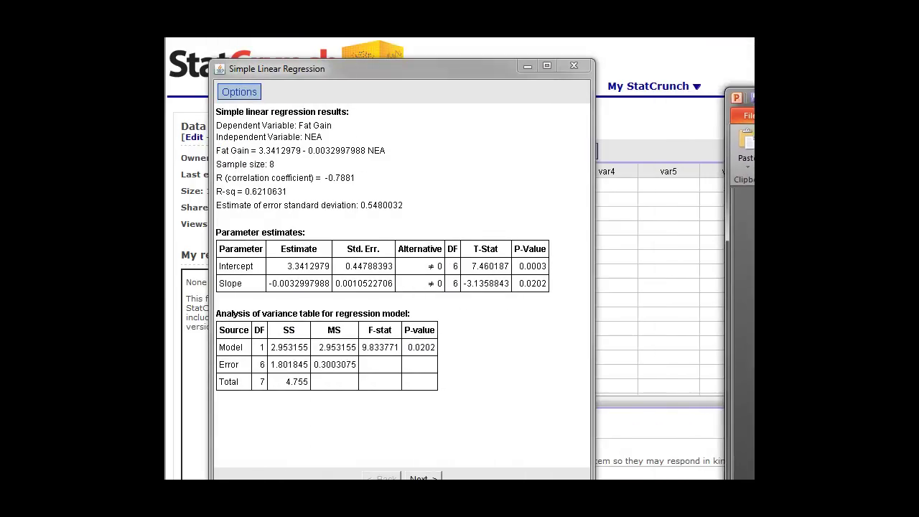
Start a new Simple Linear regression with NEA as X and Fat Gain as Y
left_click(528, 65)
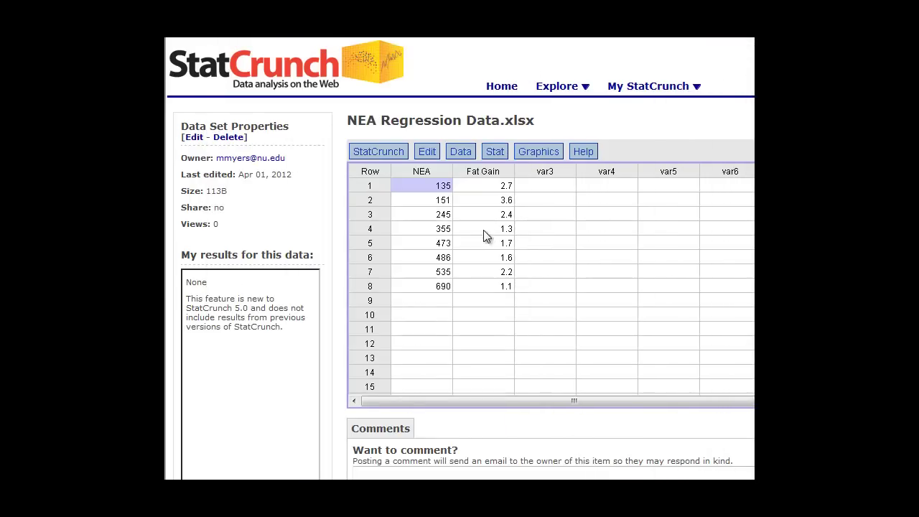
left_click(497, 153)
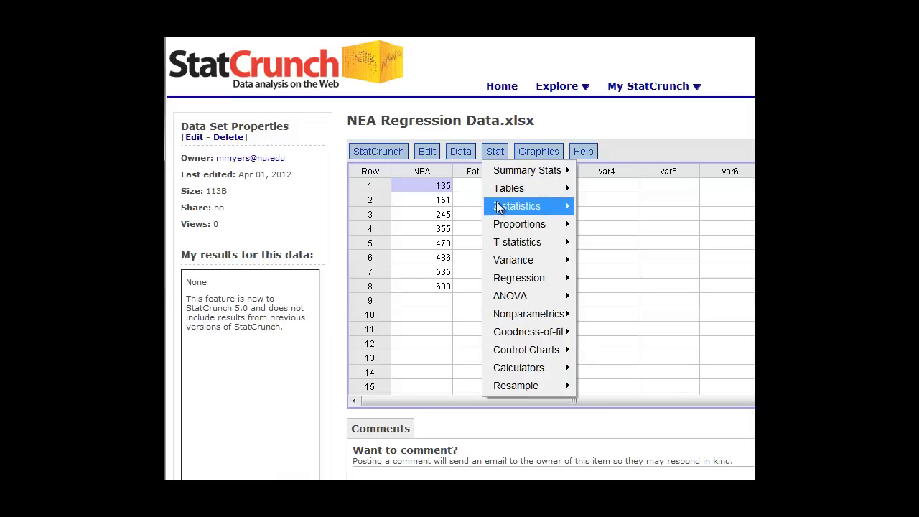
mouse_move(512, 279)
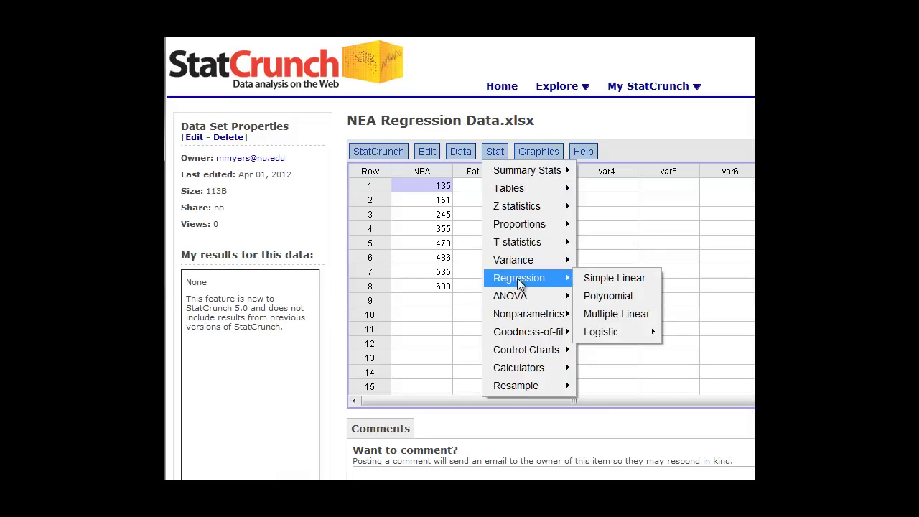
left_click(610, 275)
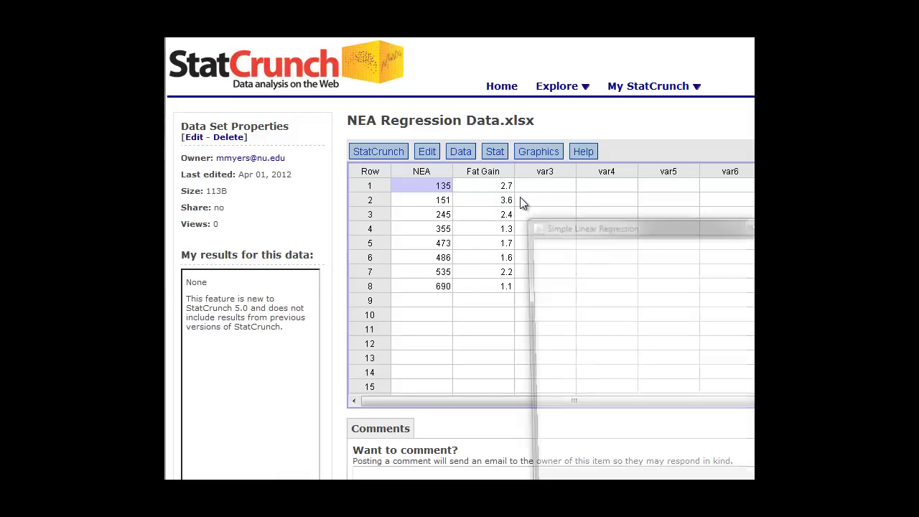
left_click_drag(644, 236, 428, 151)
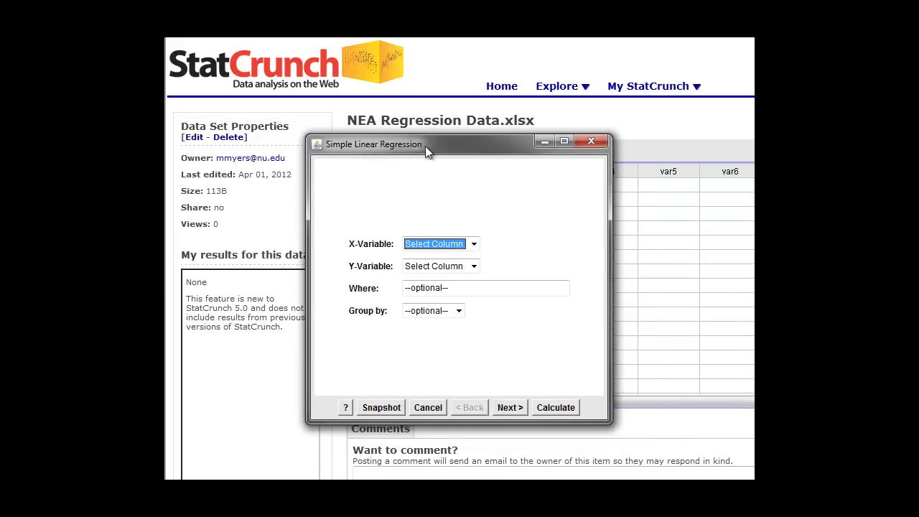
left_click(474, 246)
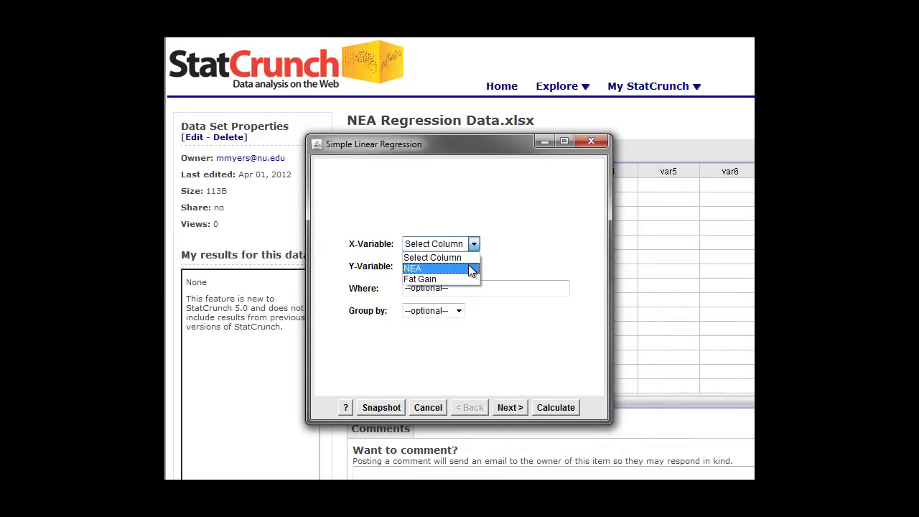
left_click(472, 270)
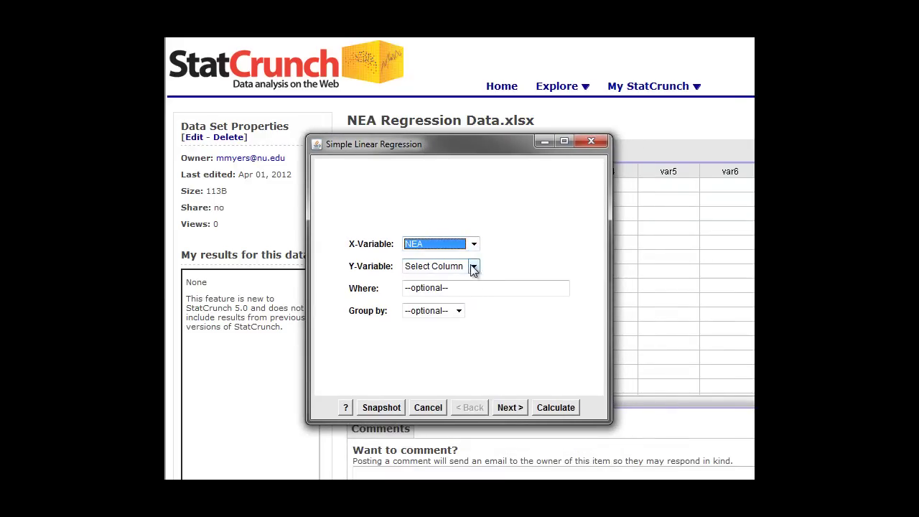
left_click(474, 266)
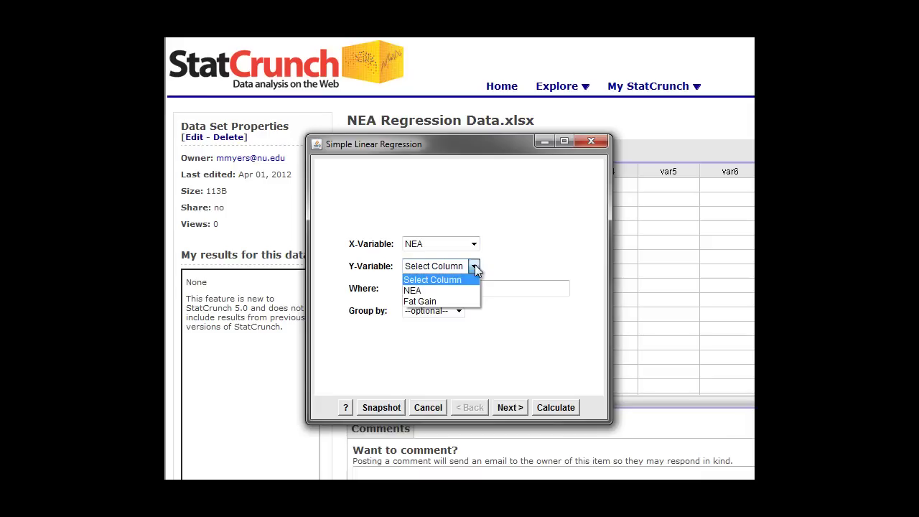
left_click(471, 302)
Enable prediction of Y at X = 400 and calculate the regression
left_click(508, 408)
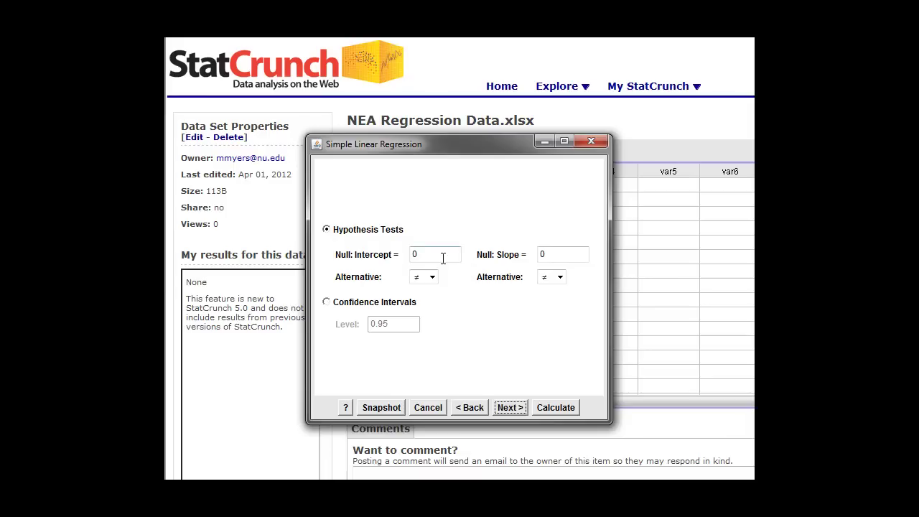
left_click(510, 408)
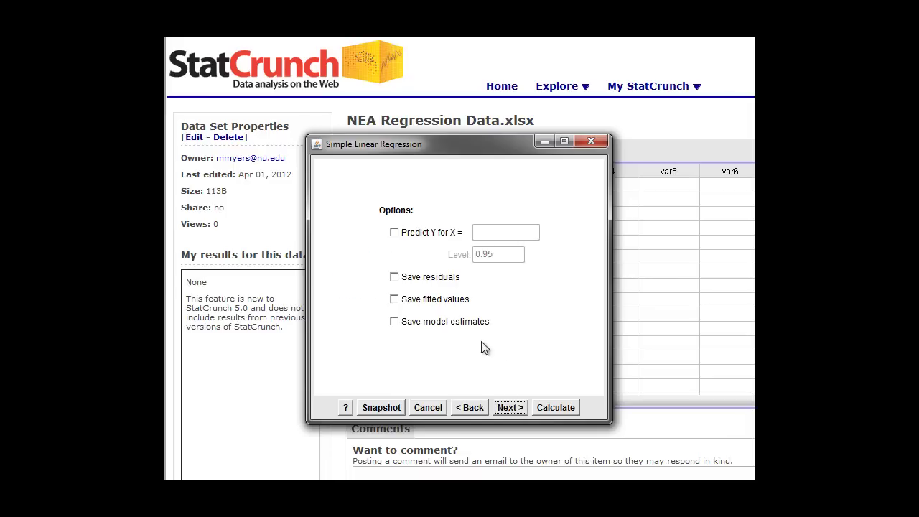
left_click(395, 234)
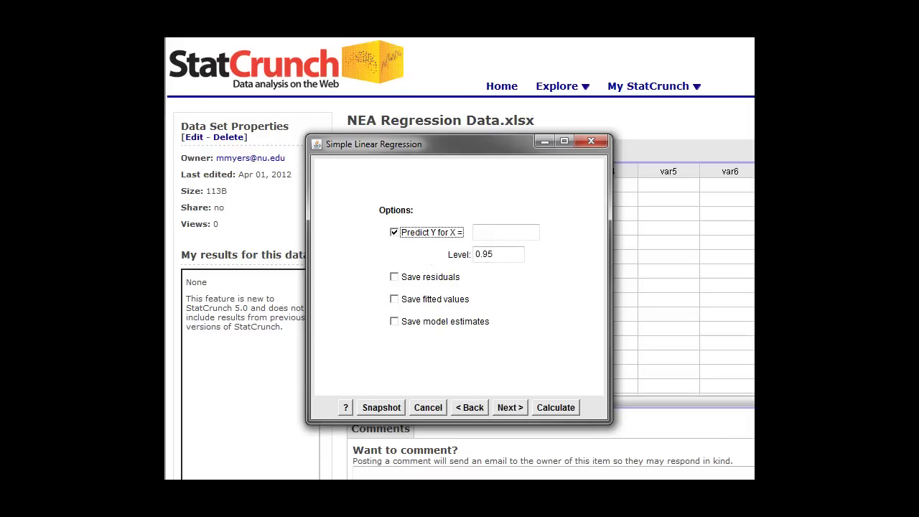
left_click(481, 231)
type("400")
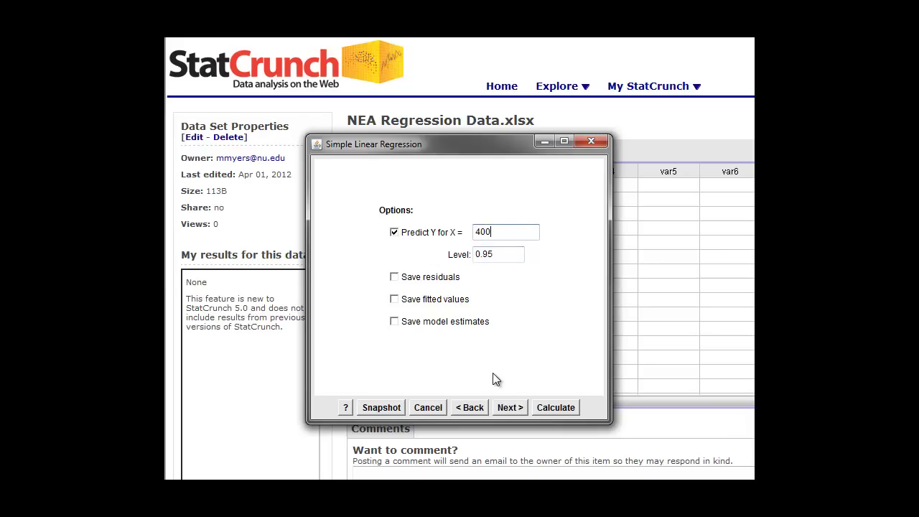
left_click(506, 408)
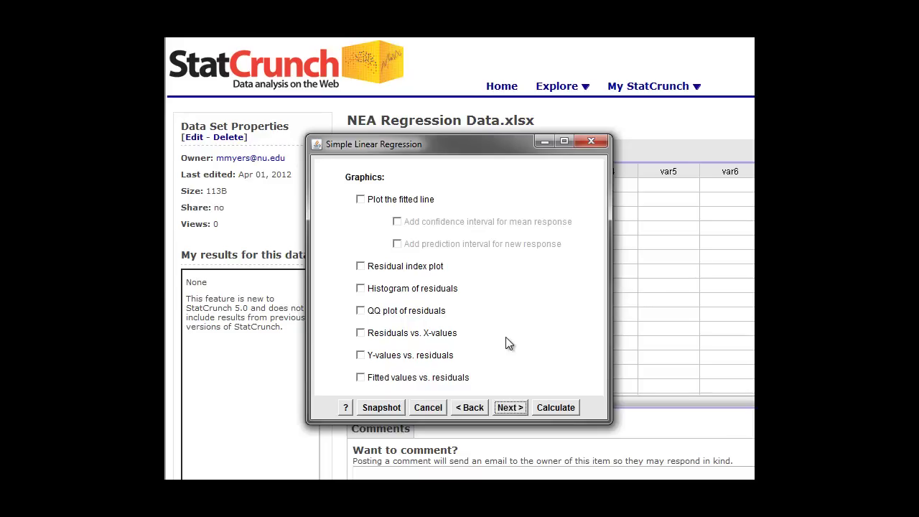
left_click(512, 409)
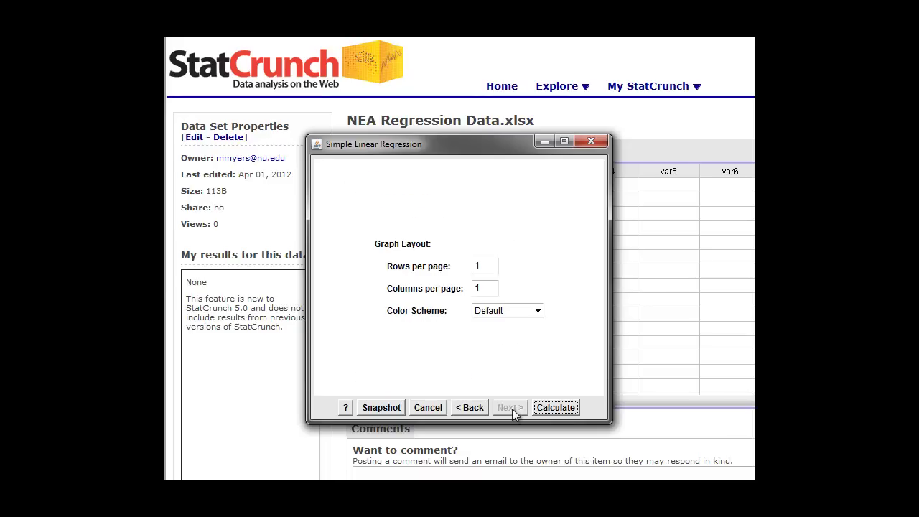
left_click(548, 408)
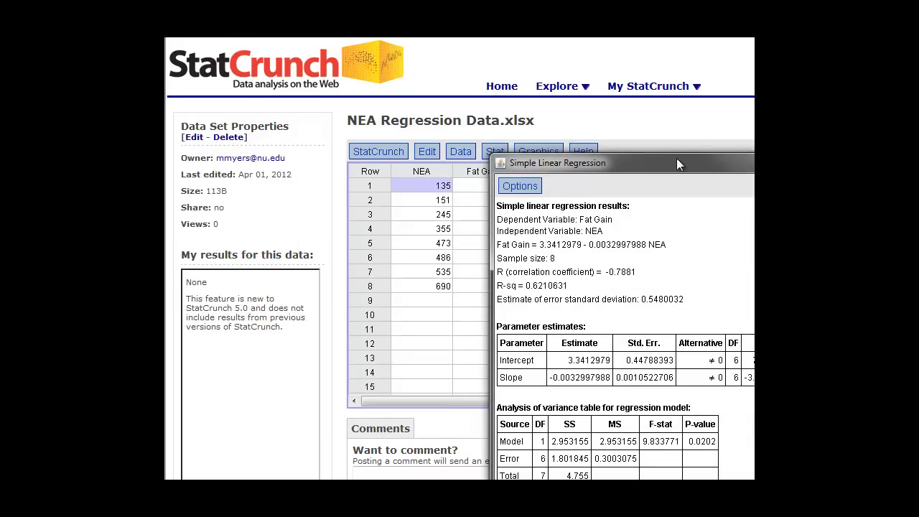
Show the full regression output with predicted Fat Gain 2.0213783, then bring the fitted-line scatter plot over it
left_click_drag(677, 159, 370, 54)
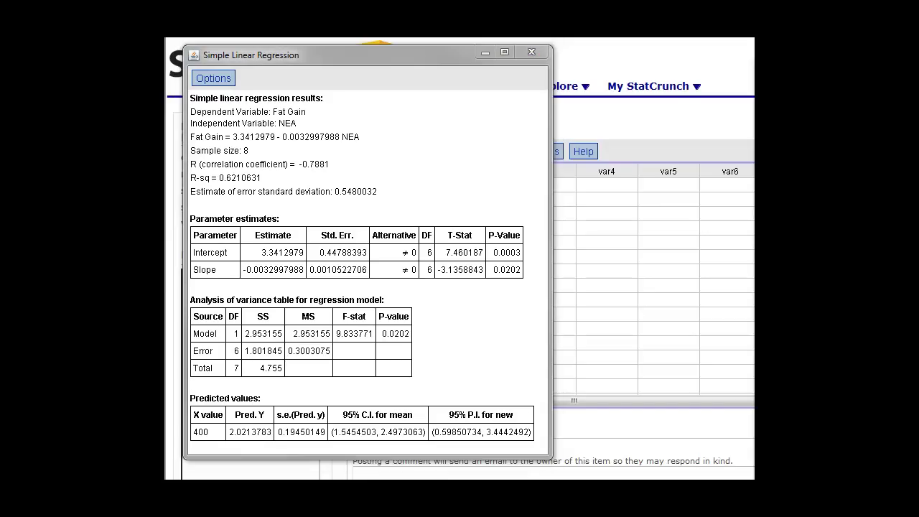
left_click_drag(916, 58, 451, 65)
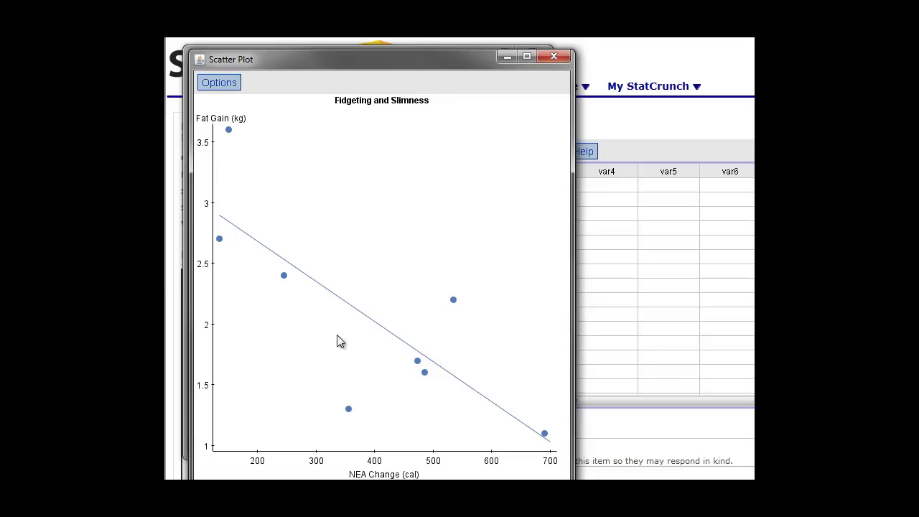
Move the scatter plot to the lower right and bring the regression results, with the X = 400 prediction, to the front
left_click_drag(406, 64, 805, 166)
left_click(255, 440)
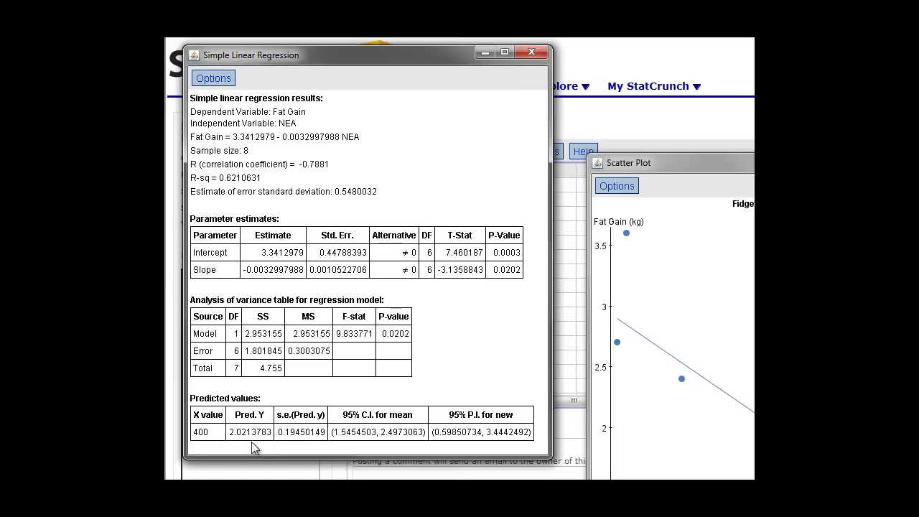